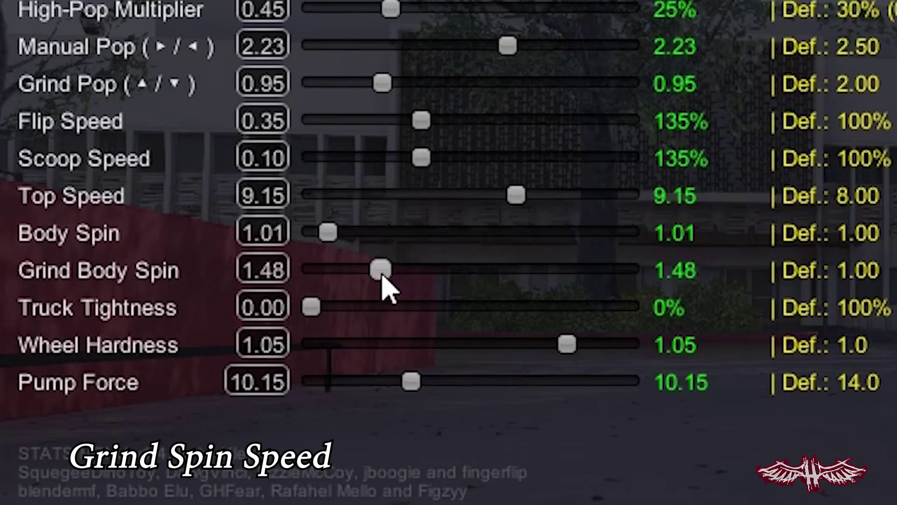
Max out Grind Body Spin at 5.00 and drop Truck Tightness to 0%.
drag(312, 276, 629, 270)
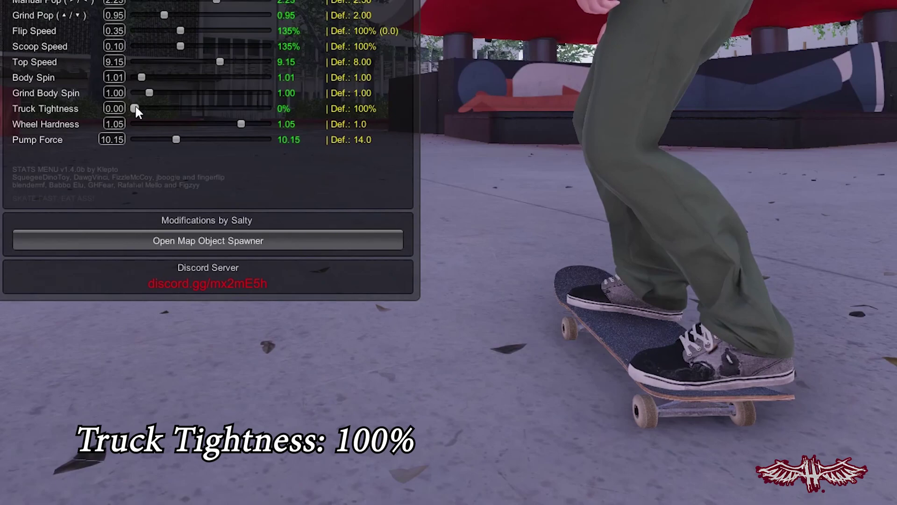
mouse_move(136, 108)
mouse_move(316, 136)
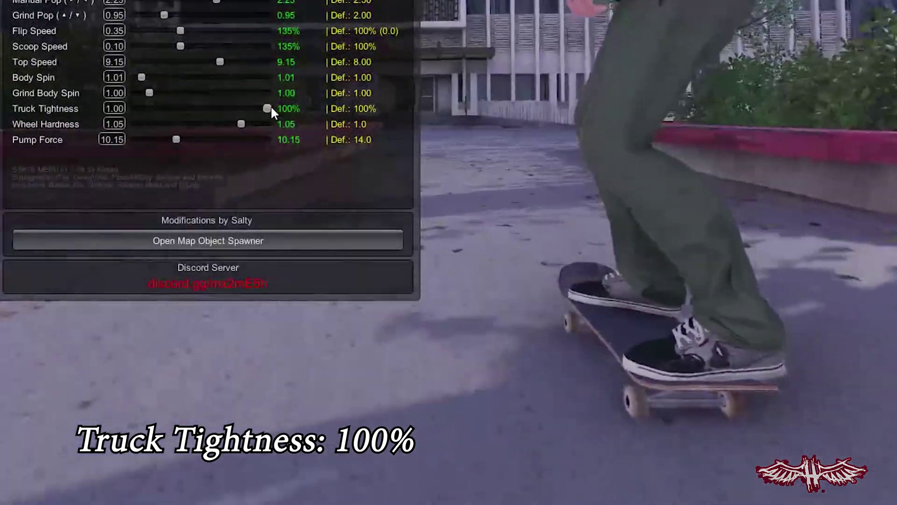
drag(271, 107, 121, 107)
mouse_move(73, 107)
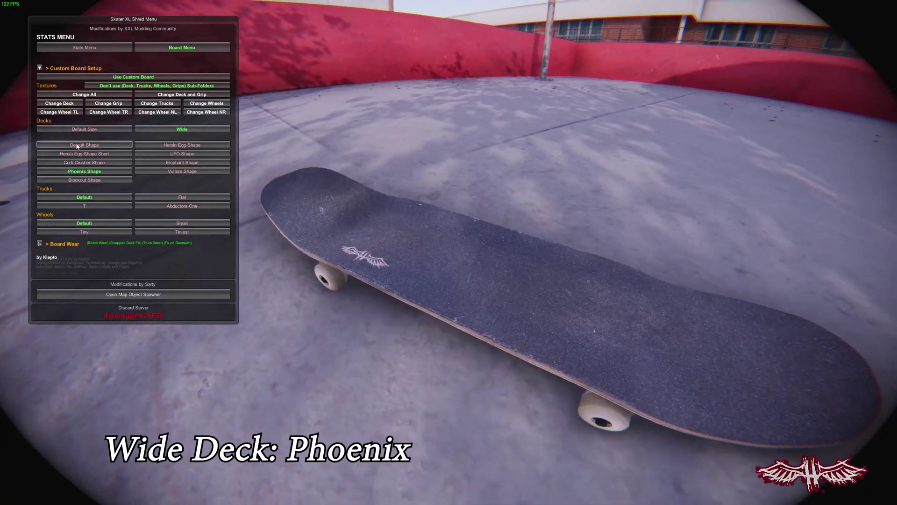
Cycle the deck through Default, Heroin Egg, Heroin Egg Short, UFO, Curb Crusher, Elephant, Vulture and Blockout shapes.
click(84, 145)
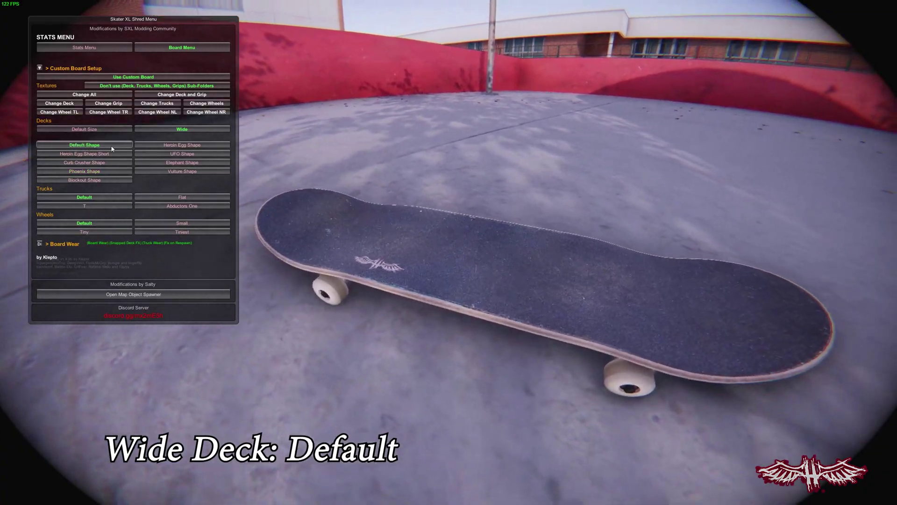
click(160, 146)
click(122, 154)
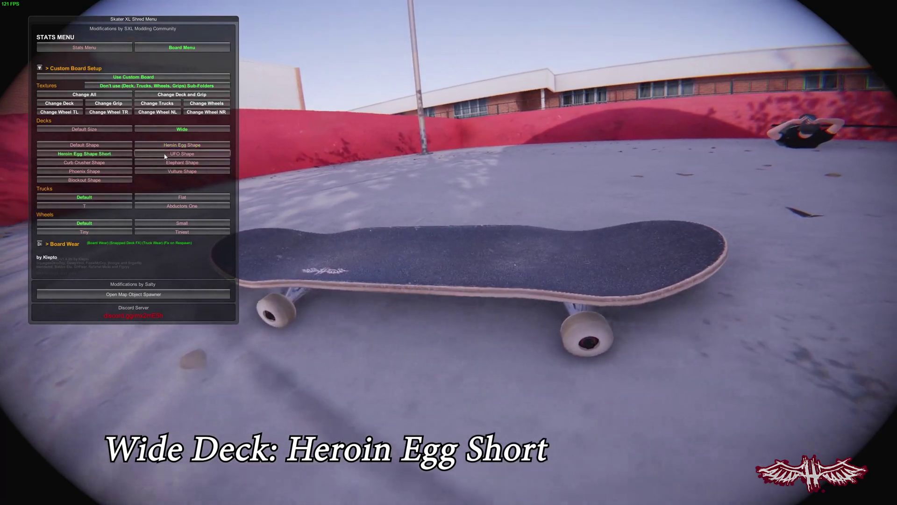
click(169, 154)
click(93, 162)
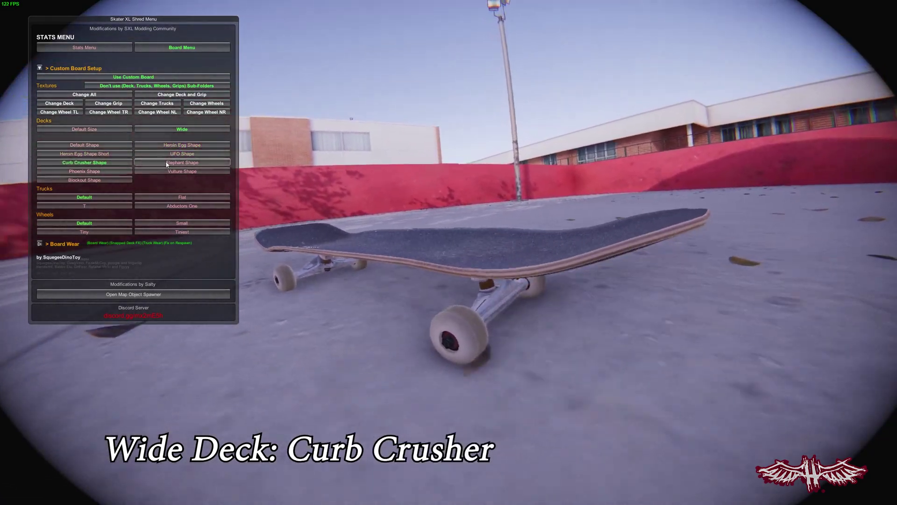
click(171, 163)
click(171, 171)
click(84, 180)
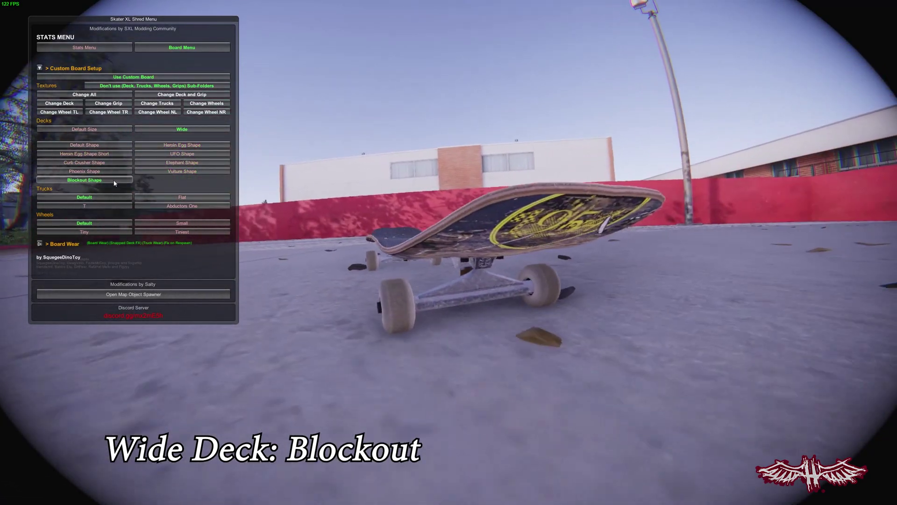
Try Flat, T and Abductors One trucks, then Small, Tiny and Tiniest wheels.
click(172, 197)
click(93, 206)
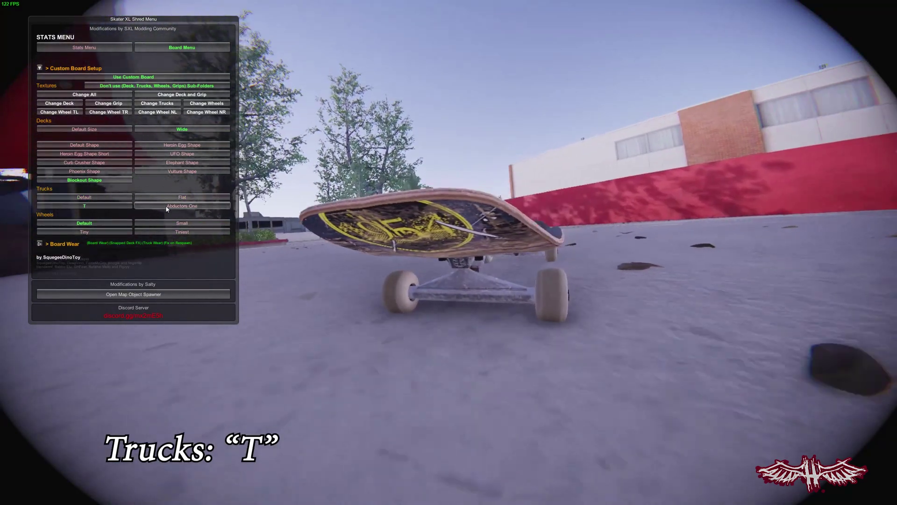
click(173, 206)
click(173, 223)
click(94, 231)
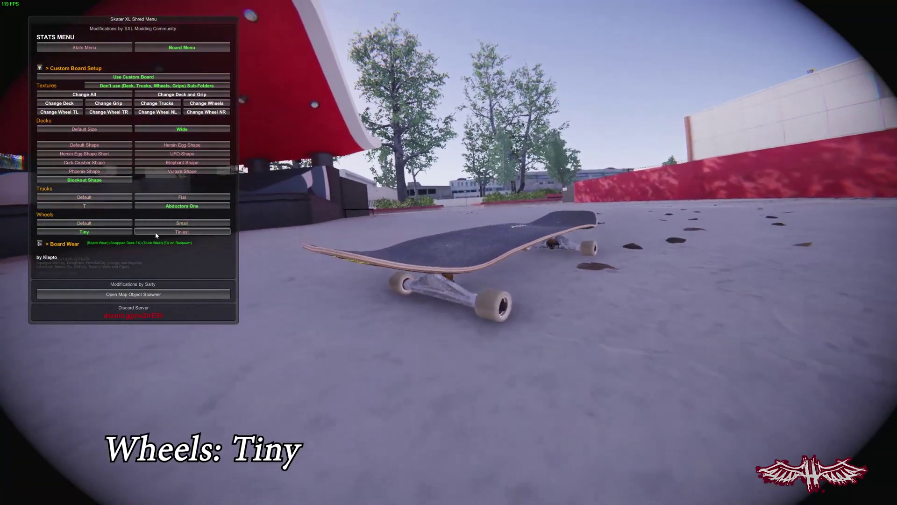
click(154, 232)
Settle on a default-size deck in Heroin Egg shape after trying Default Short and UFO.
click(92, 129)
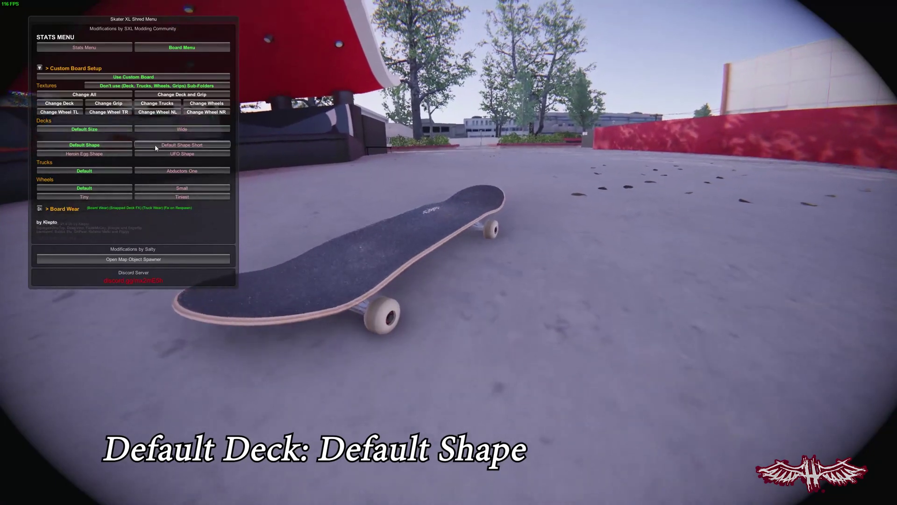
click(155, 145)
click(168, 155)
click(103, 153)
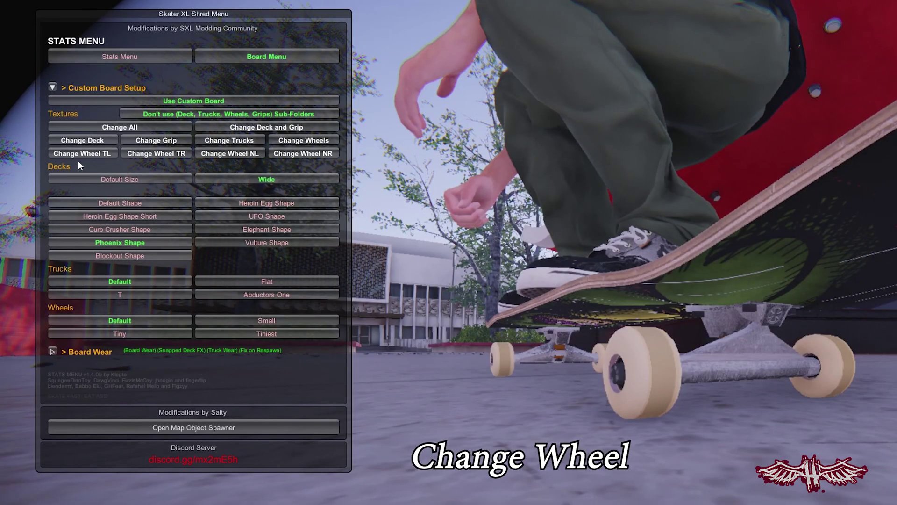
Apply Memo_Sig_deck_v1 to the tail-left wheel and the NinjaLifestyle-converted texture to the trucks.
click(94, 153)
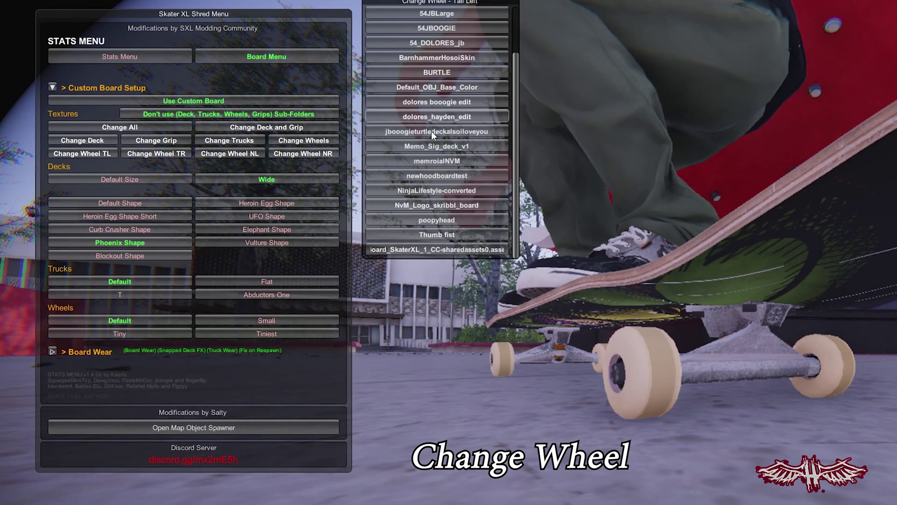
click(437, 148)
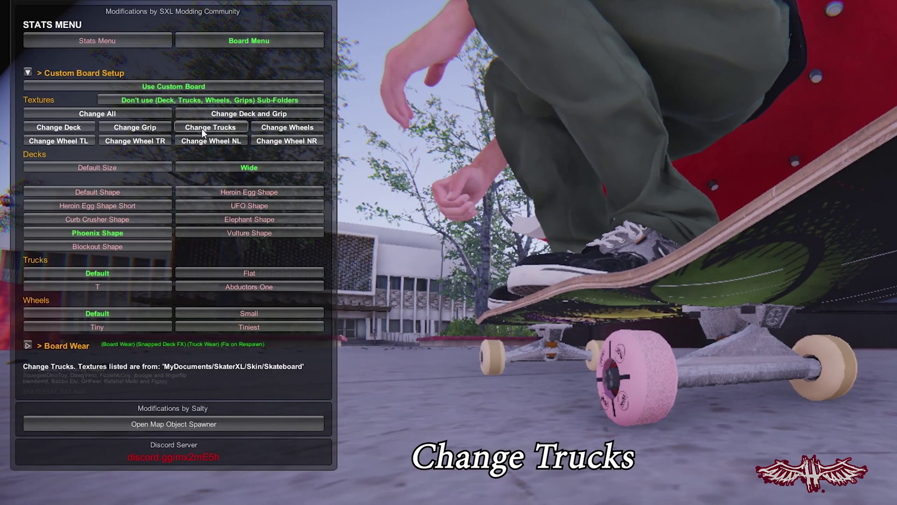
click(203, 131)
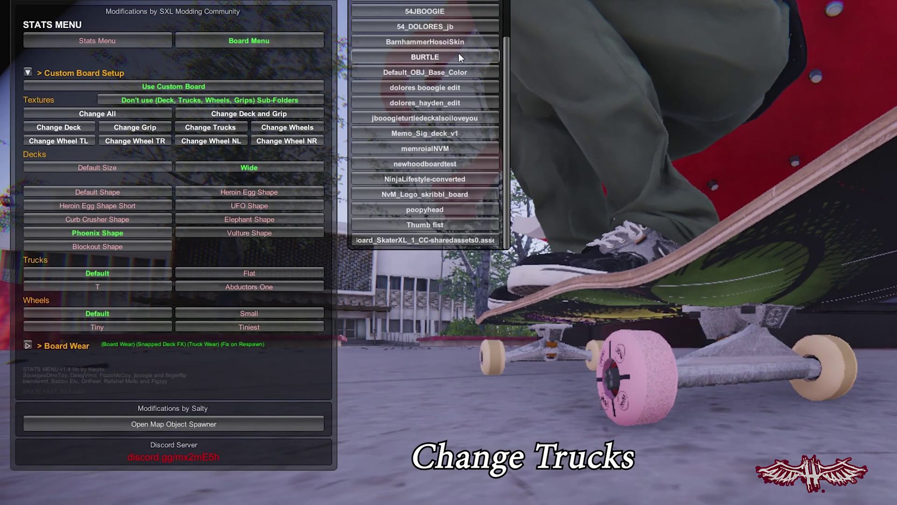
click(425, 178)
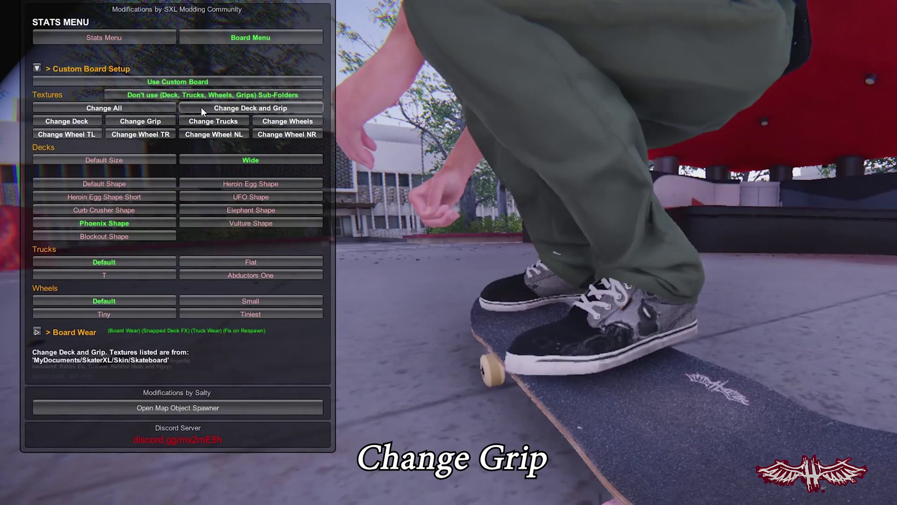
Give the grip the long turtle-deck texture, then apply one texture set to the whole board.
click(143, 121)
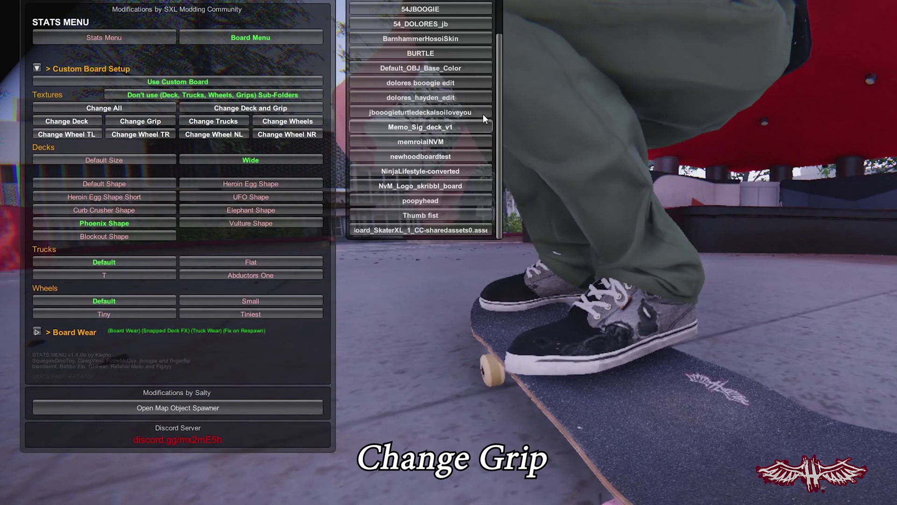
click(427, 111)
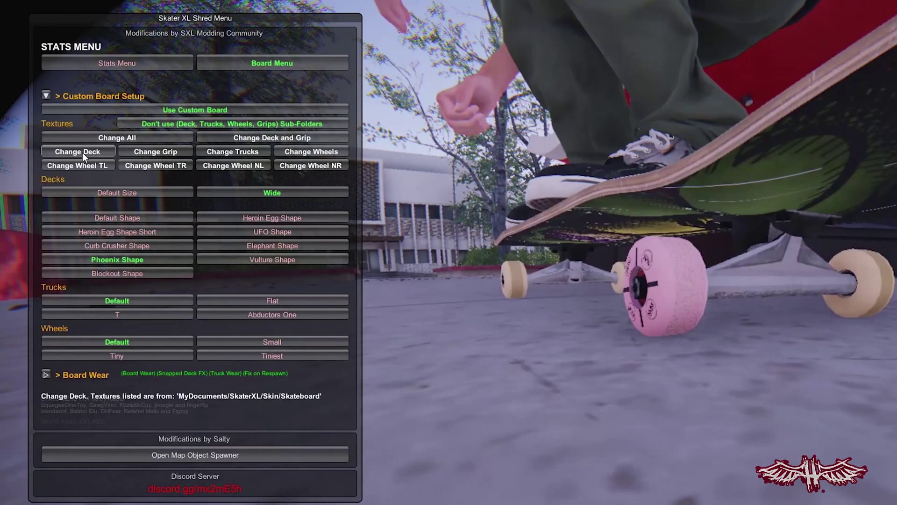
click(82, 152)
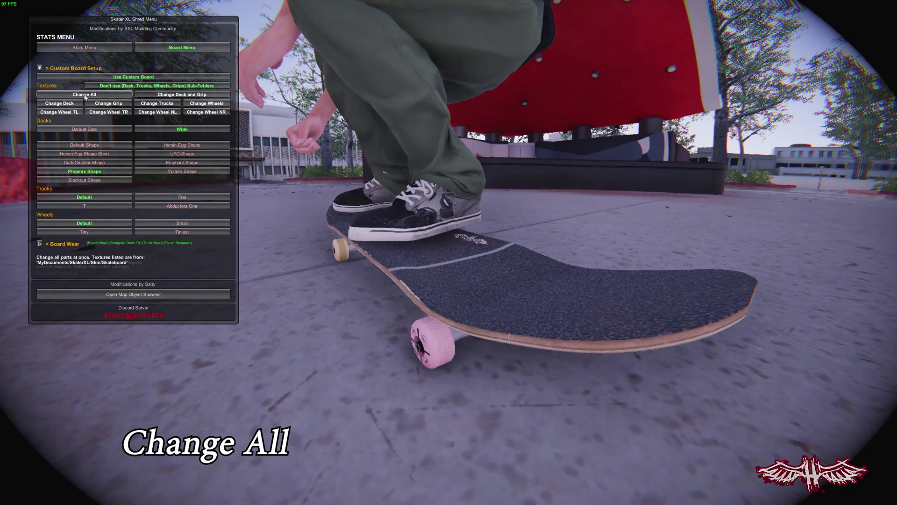
click(85, 96)
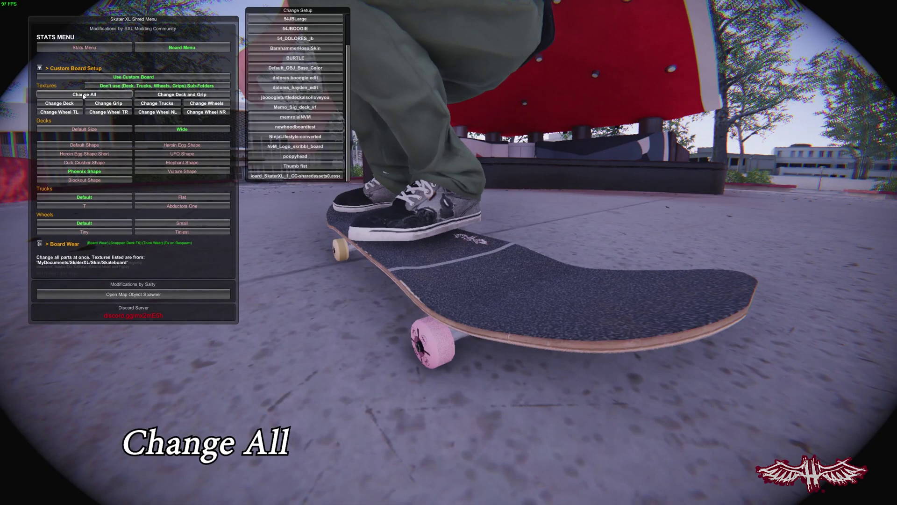
click(295, 58)
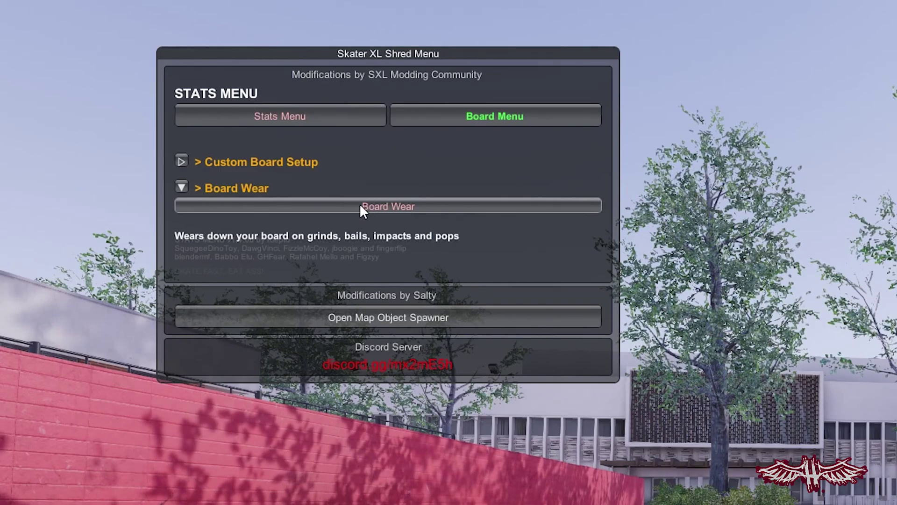
Enable Board Wear and show its status bar (Status 100, Wear Multiplier 1.00).
click(360, 206)
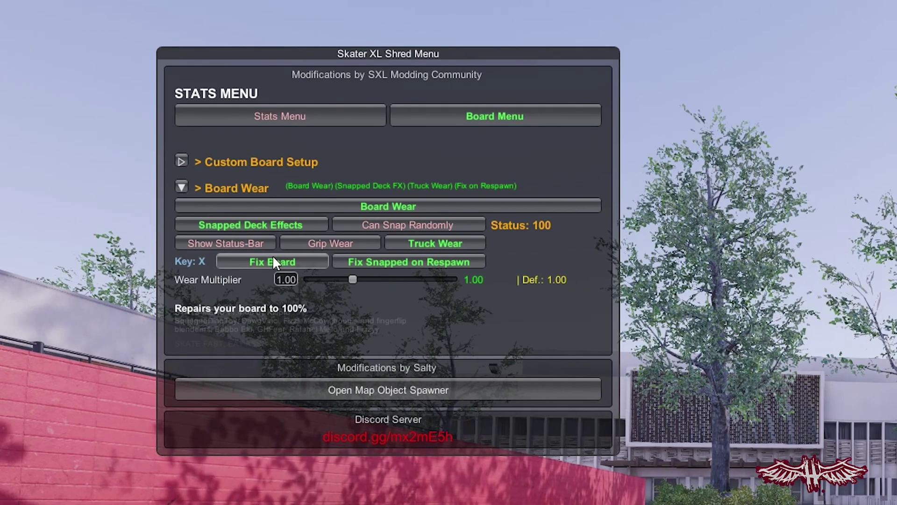
click(253, 242)
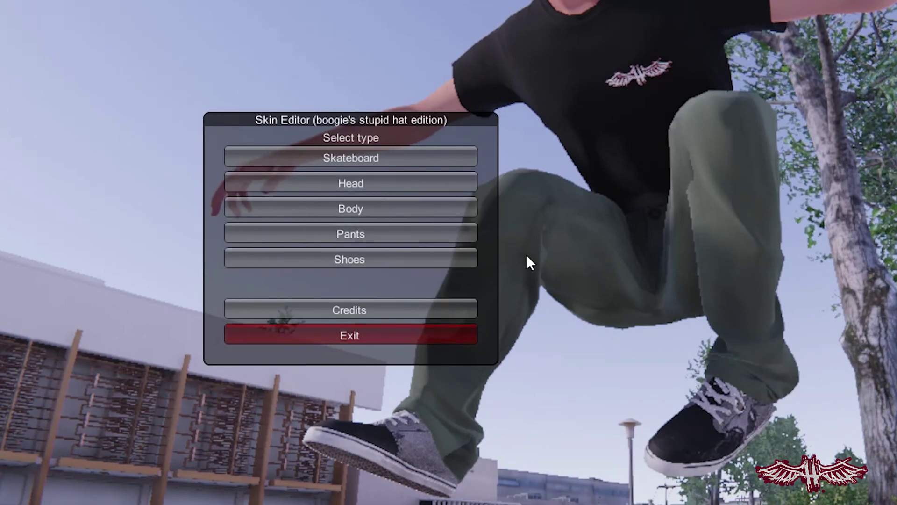
Remove the skater's hat and dress them in the white JBjacketWHITE hoodie.
drag(375, 115, 180, 71)
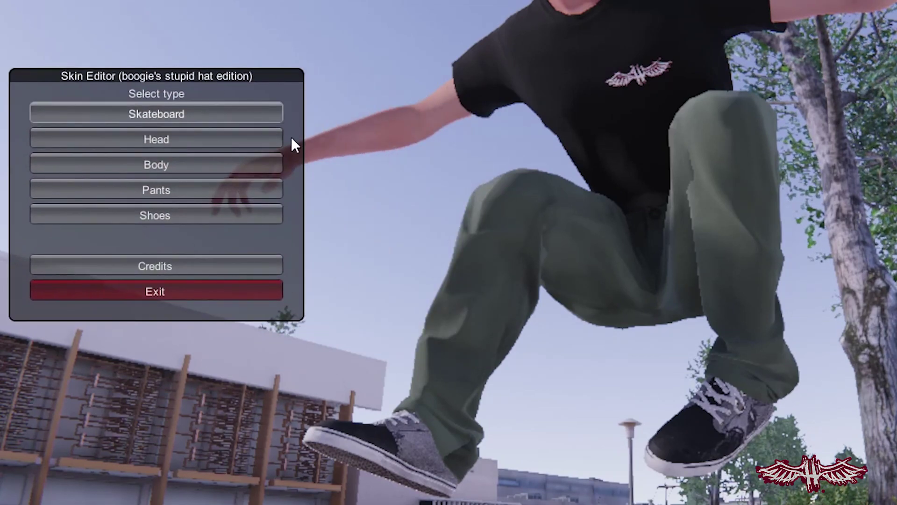
click(151, 139)
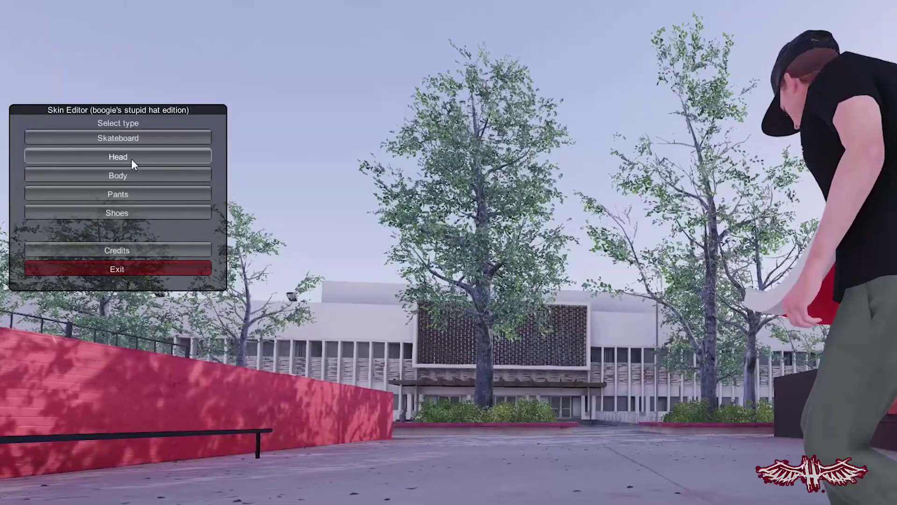
click(131, 159)
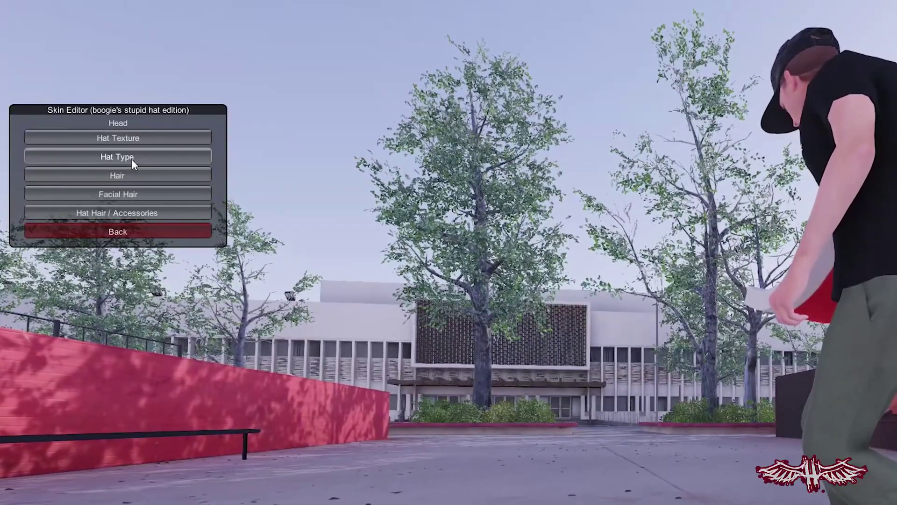
click(131, 158)
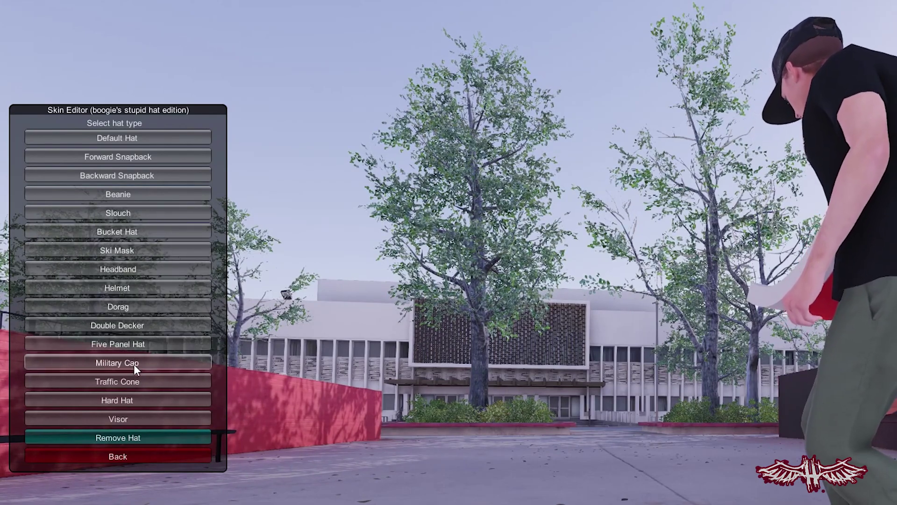
click(139, 435)
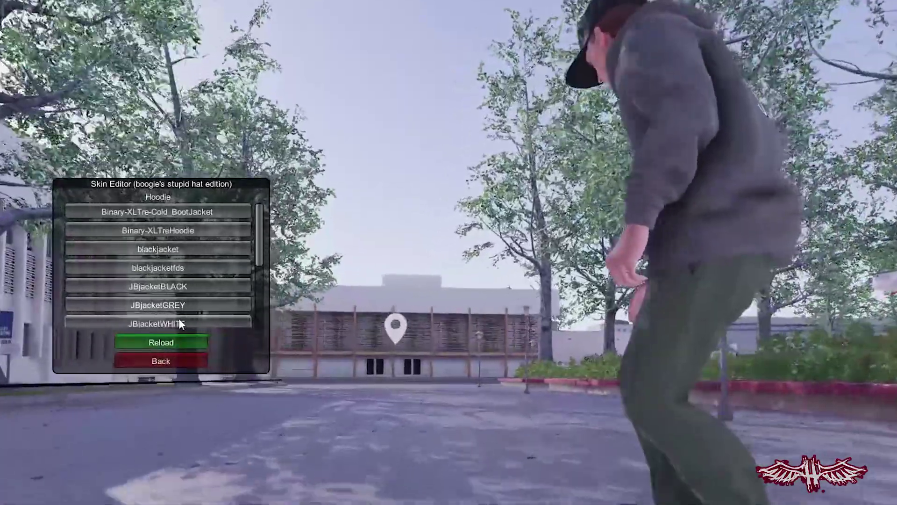
click(179, 322)
scroll(211, 261, down, 5)
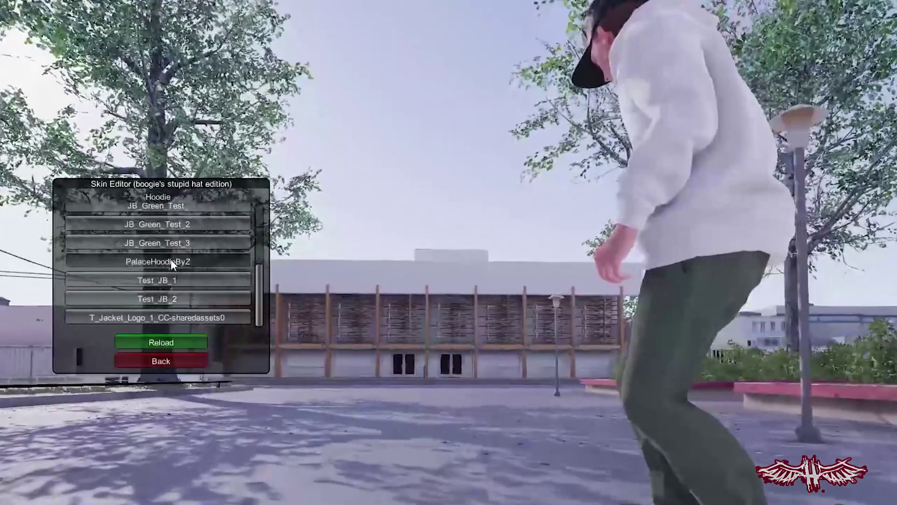
Try the black PalaceHoodieByZ hoodie, then red, black, white and Shirt_shirt_BaseColor tees.
click(170, 260)
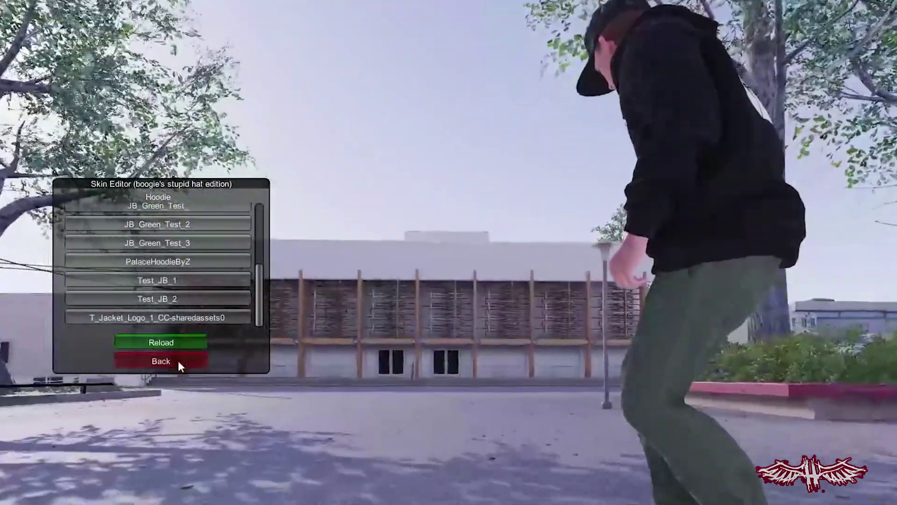
click(176, 360)
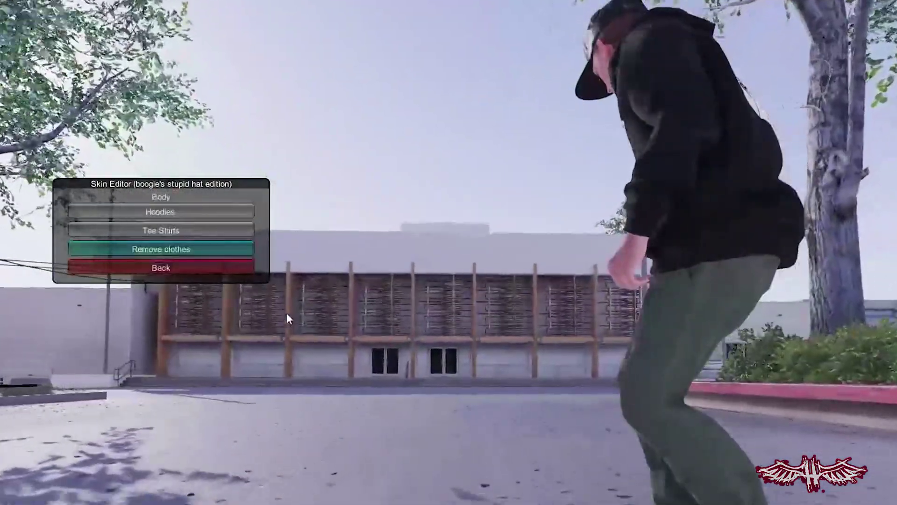
click(175, 228)
click(158, 224)
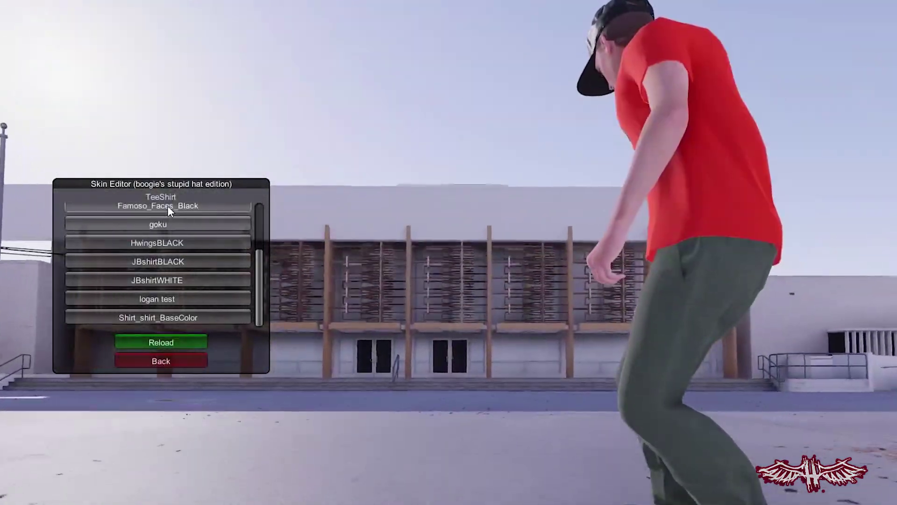
click(174, 242)
click(179, 261)
click(181, 299)
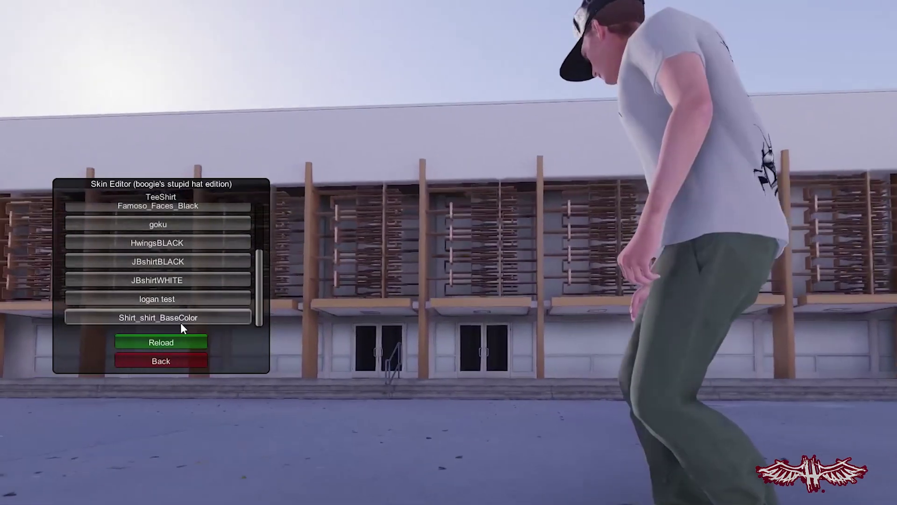
click(177, 317)
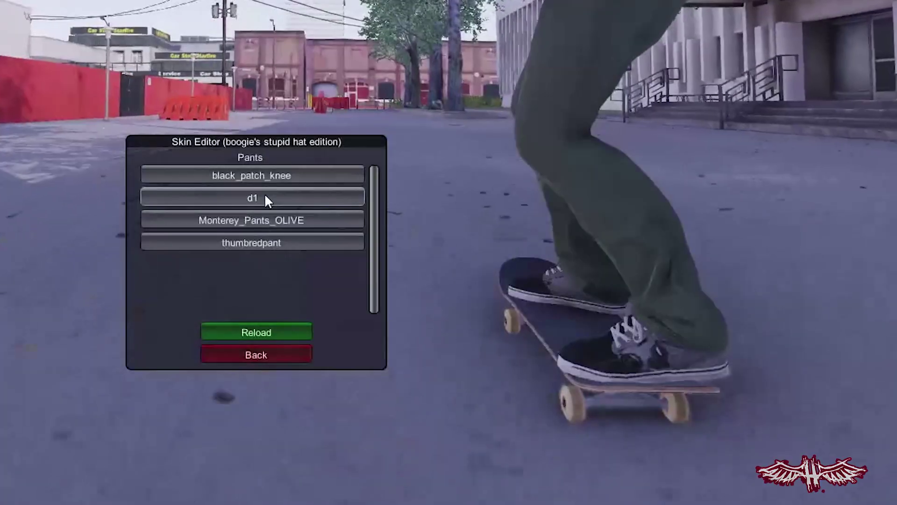
Try beige d1, olive Monterey and red thumbredpant pants, settling on Monterey_Pants_OLIVE.
click(266, 196)
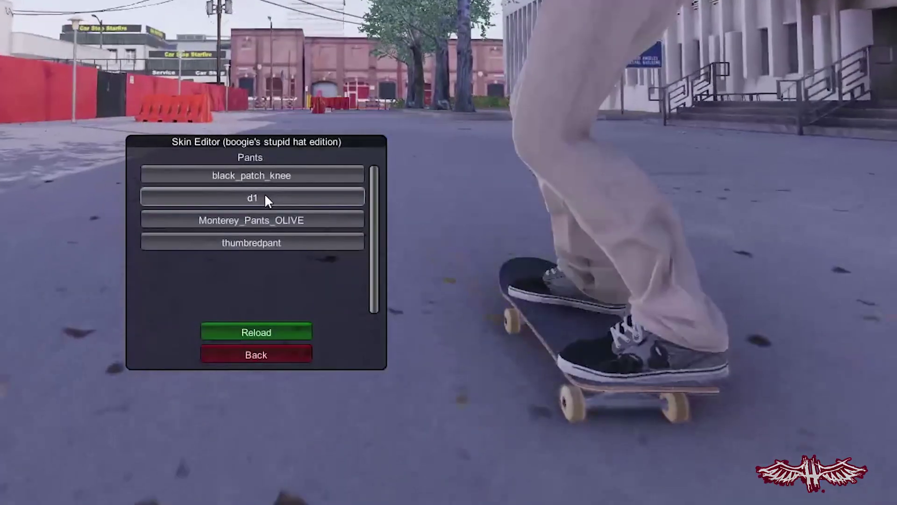
click(274, 222)
click(277, 241)
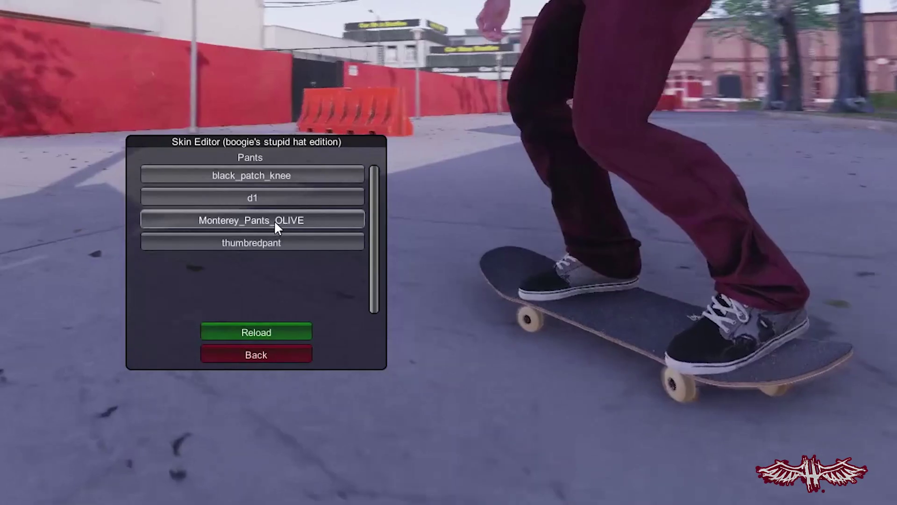
click(274, 220)
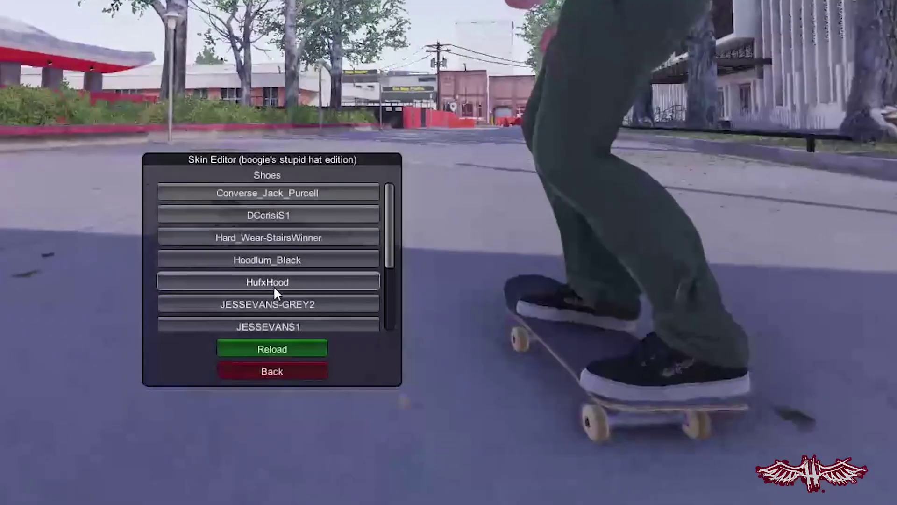
Try HufxHood, grey JESSEVANS-GREY2, black and finally red RedSeelysAdidas shoes.
click(274, 283)
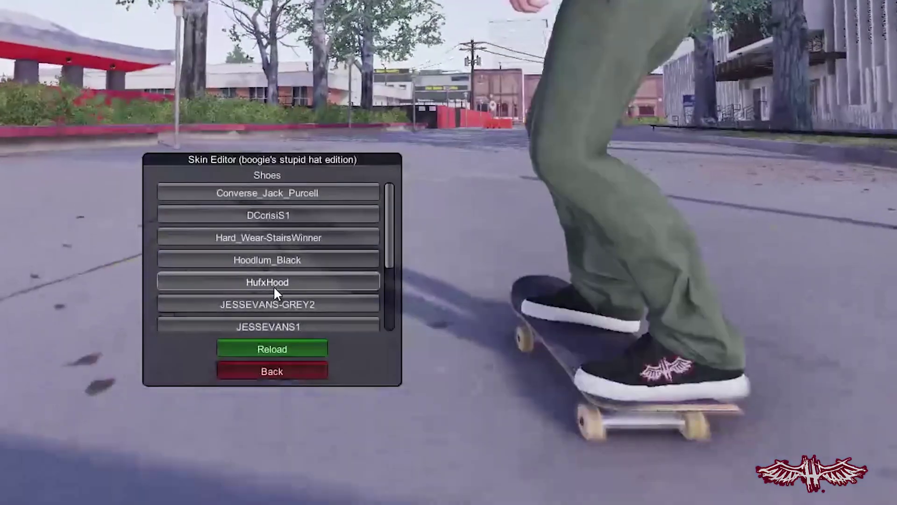
click(275, 303)
scroll(280, 290, down, 2)
click(287, 285)
scroll(285, 299, down, 3)
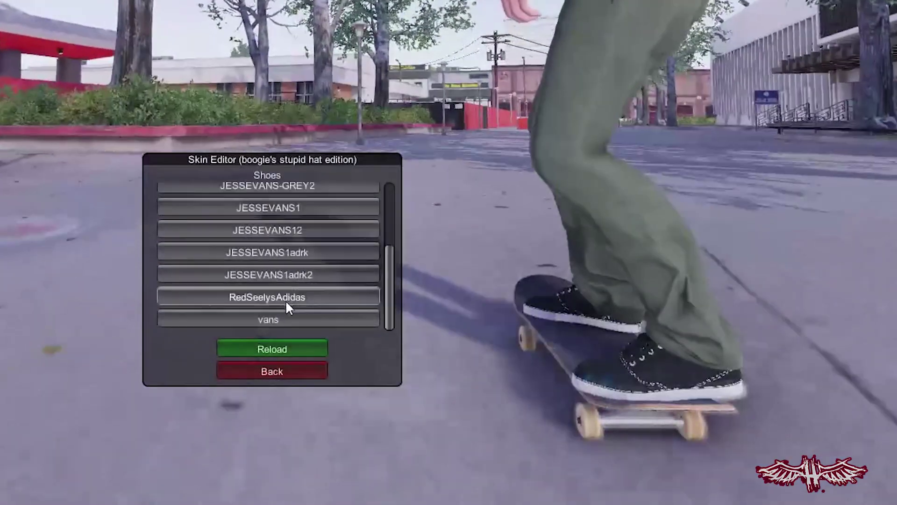
click(286, 295)
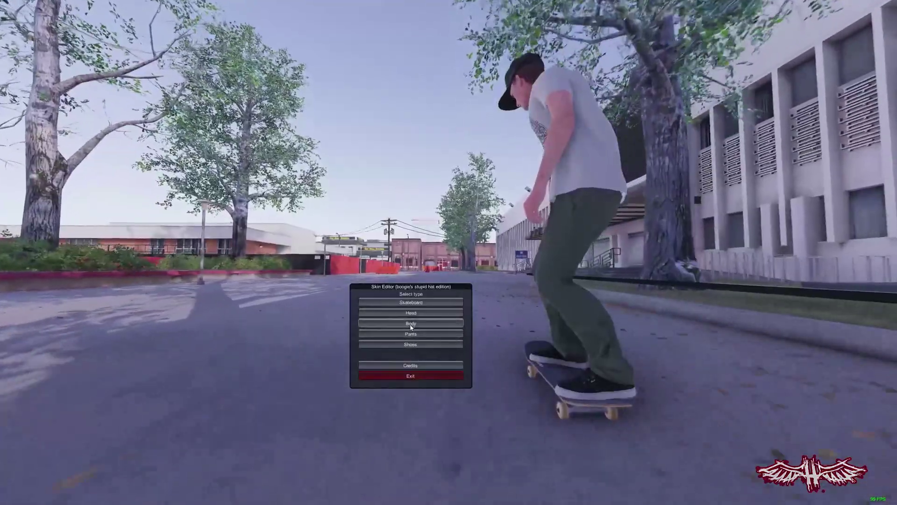
Strip the skater down to underwear and close the Skin Editor.
click(410, 324)
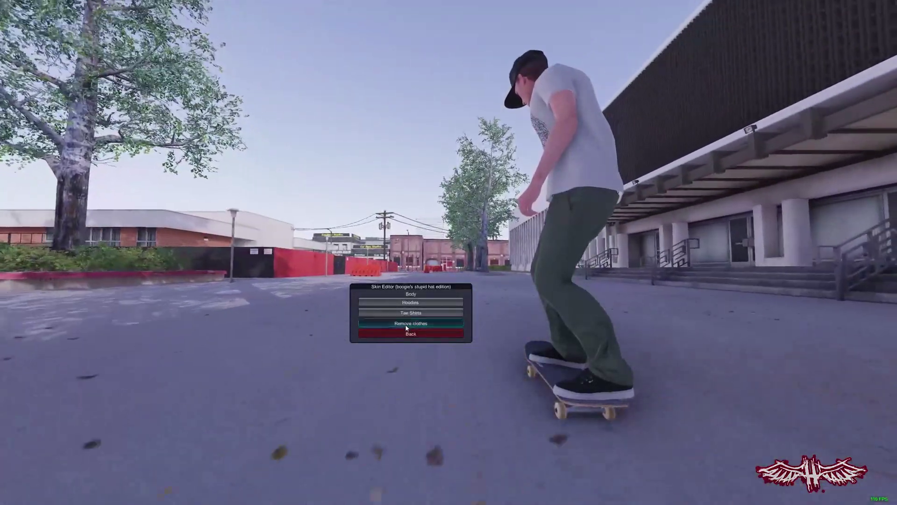
click(406, 324)
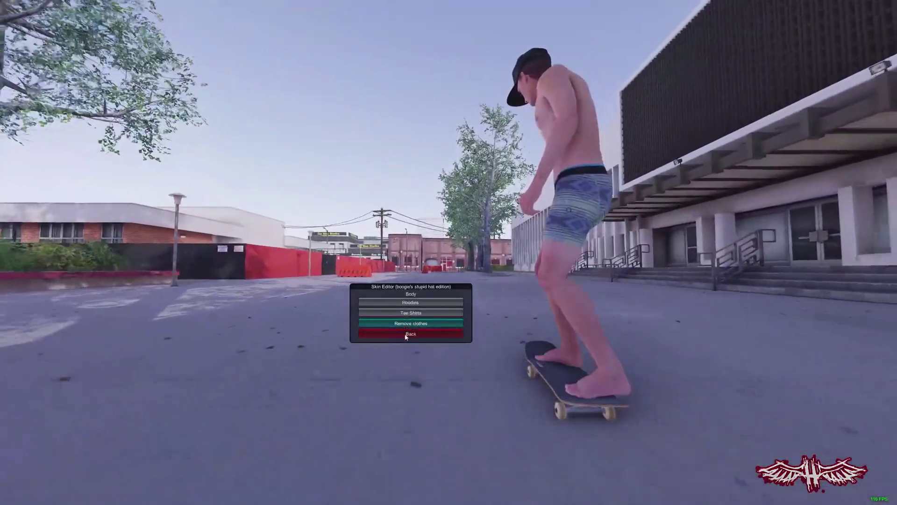
click(411, 334)
click(411, 372)
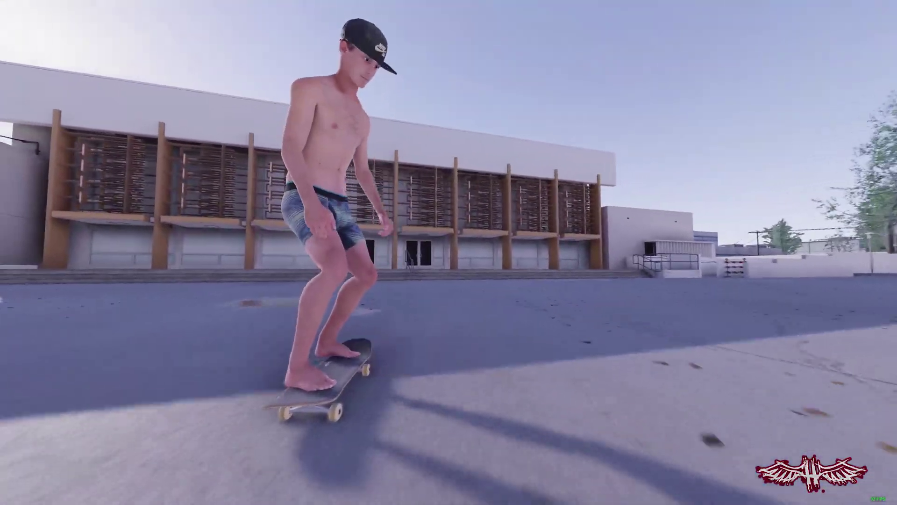
Pause the game and select Gear to reach the skater's hat choices.
key(Escape)
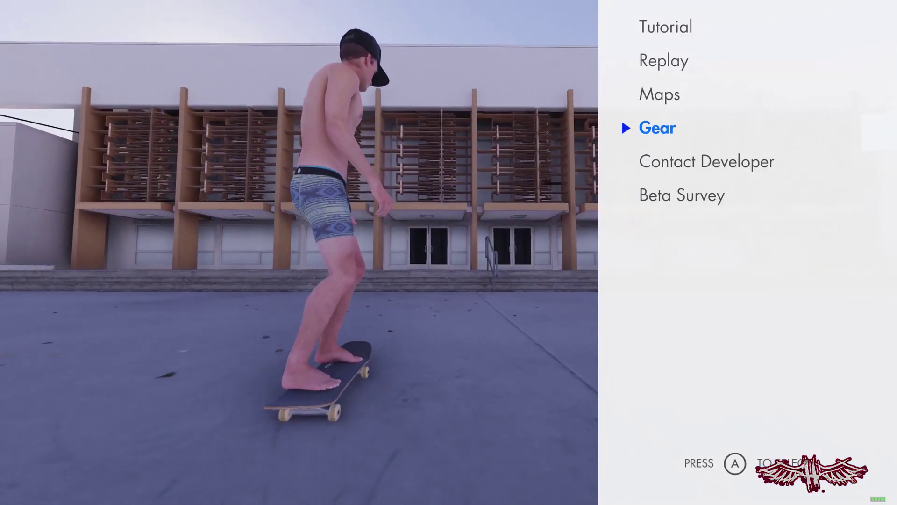
key(Return)
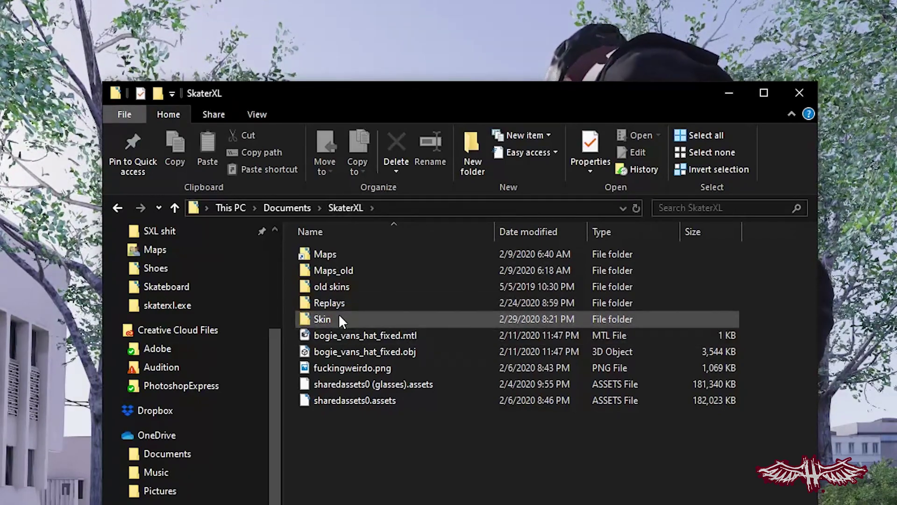
Open the Skin folder in Documents\SkaterXL.
double_click(328, 319)
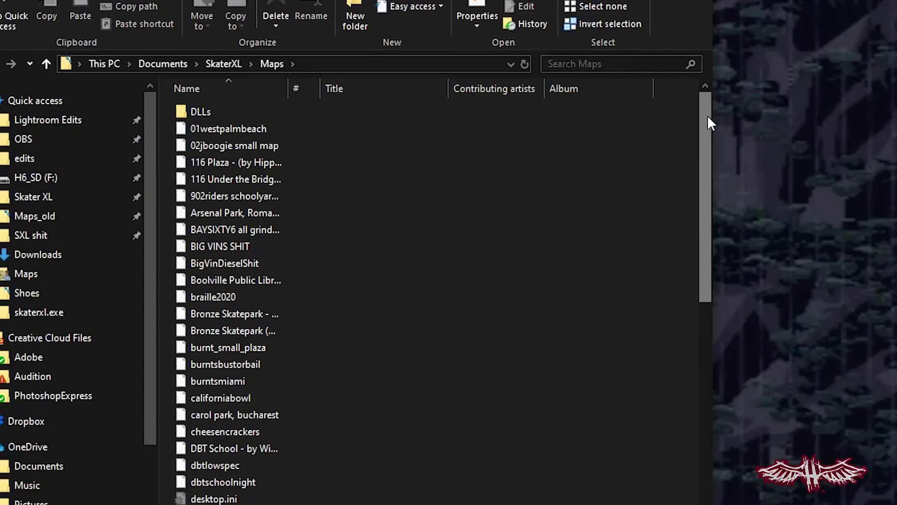
drag(708, 116, 675, 397)
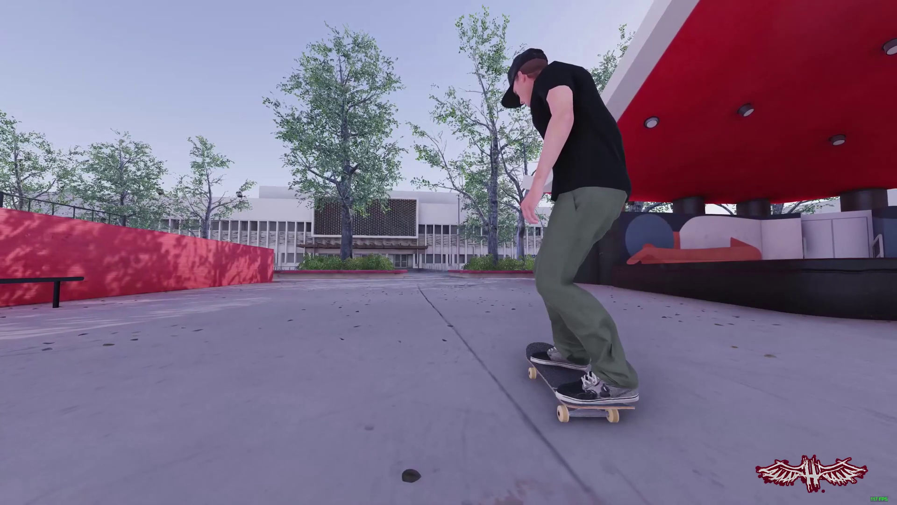
Open Maps from the pause menu, switch to Custom Maps and move down the list.
key(Escape)
key(Return)
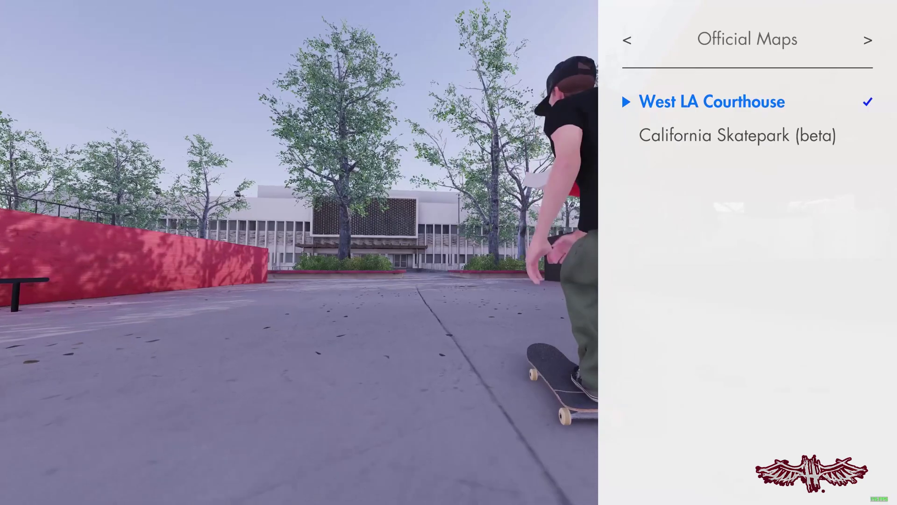
key(Right)
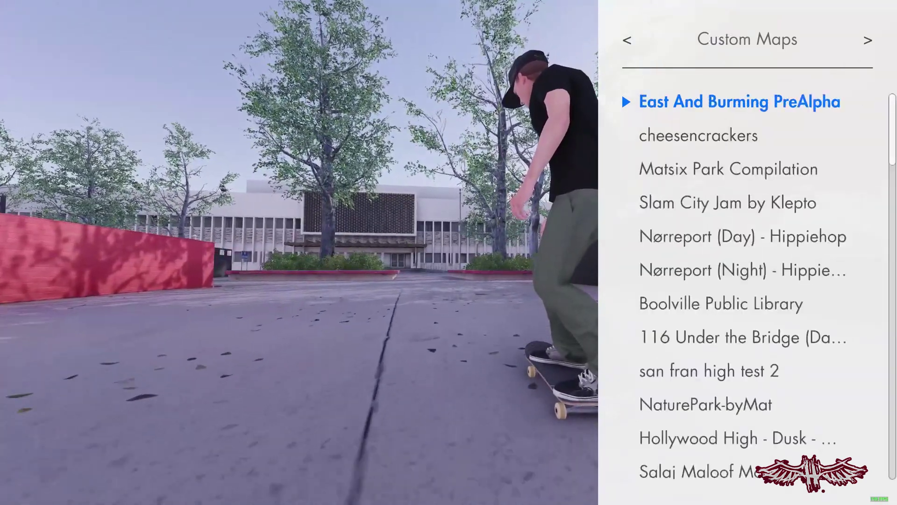
key(Down)
key(Down)
key(Down)
key(Down)
key(Down)
key(Down)
key(Down)
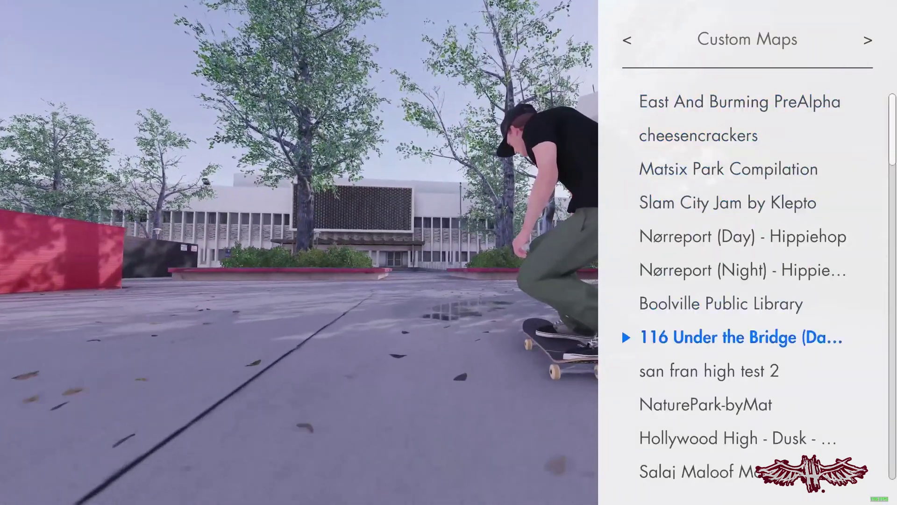
key(Down)
key(Down)
key(Down)
key(Down)
key(Down)
key(Down)
key(Down)
key(Down)
key(Down)
key(Down)
key(Down)
key(Down)
key(Down)
key(Down)
key(Down)
key(Down)
key(Down)
key(Down)
key(Down)
key(Down)
key(Down)
key(Down)
key(Down)
key(Down)
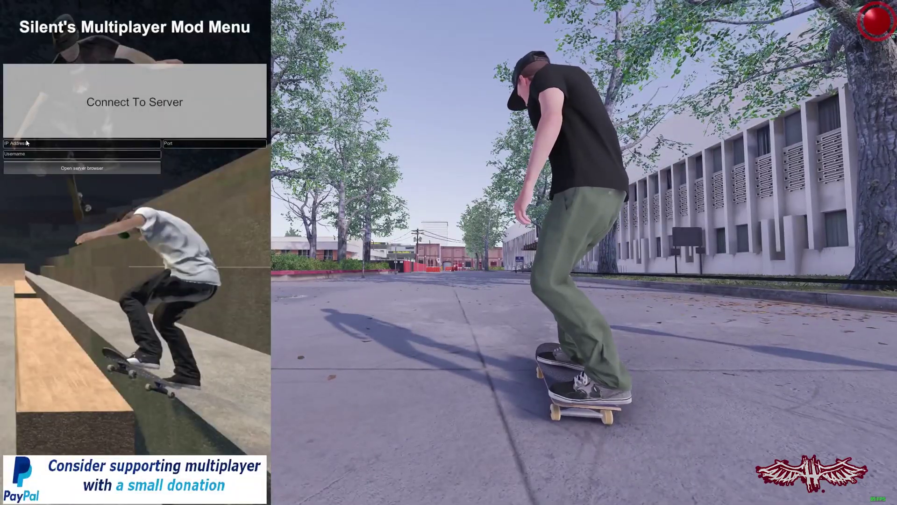
Enter a multiplayer username and connect to the EU SXL 24/7 Server via the server browser.
click(34, 154)
text(bongo)
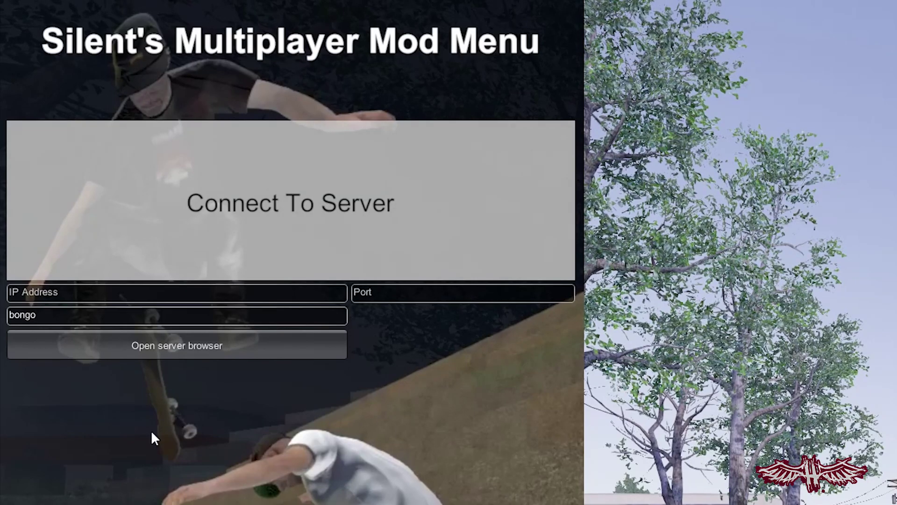
click(179, 353)
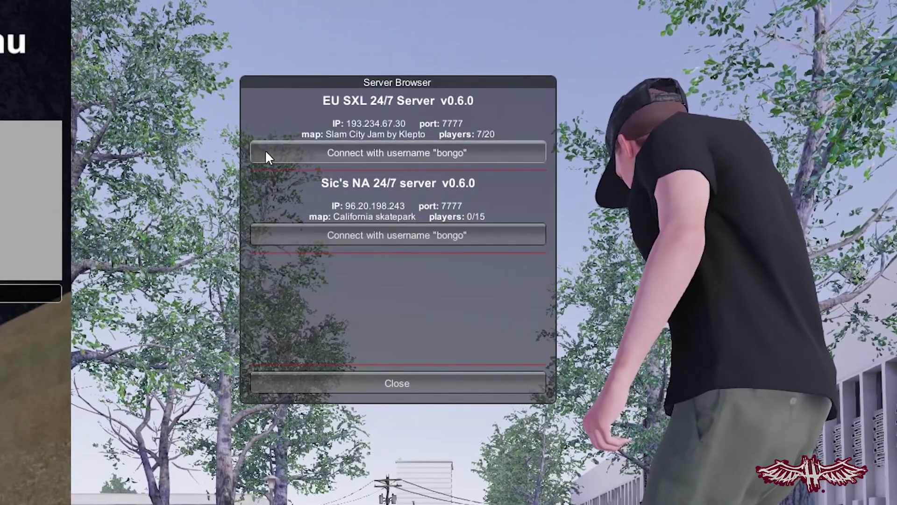
click(406, 149)
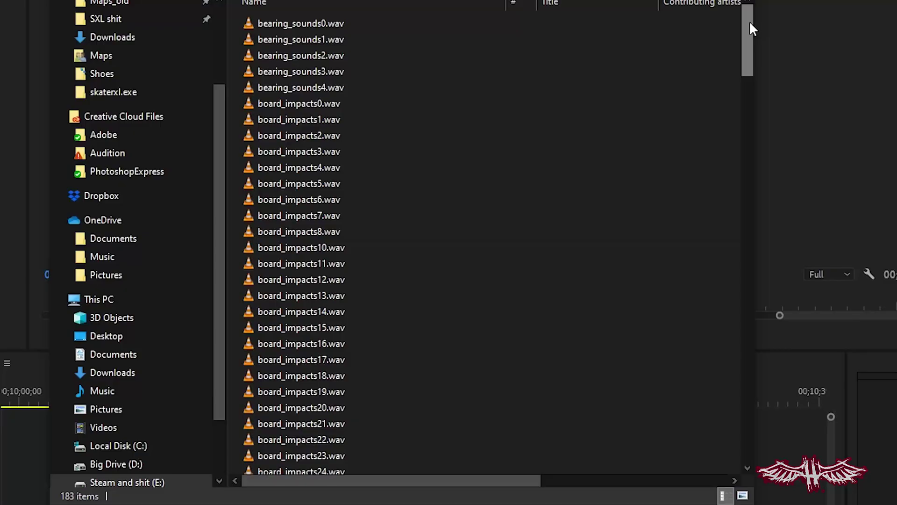
drag(750, 20, 654, 414)
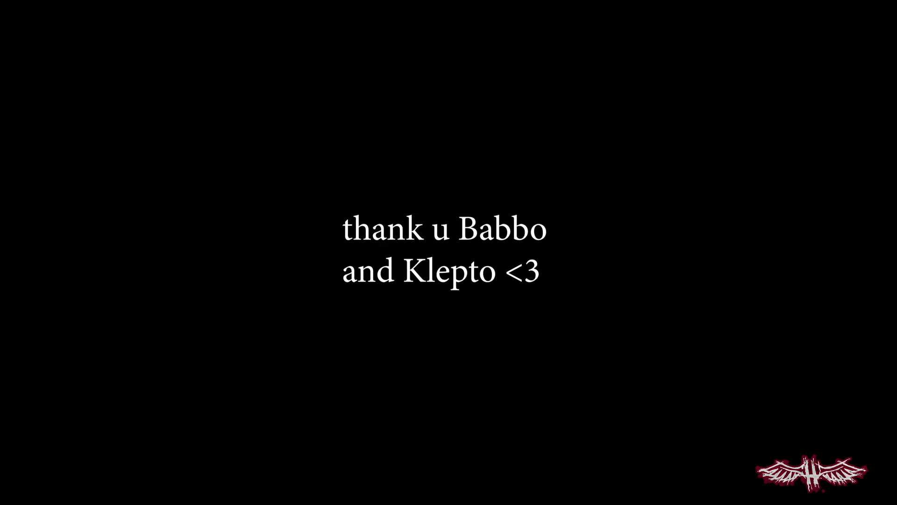